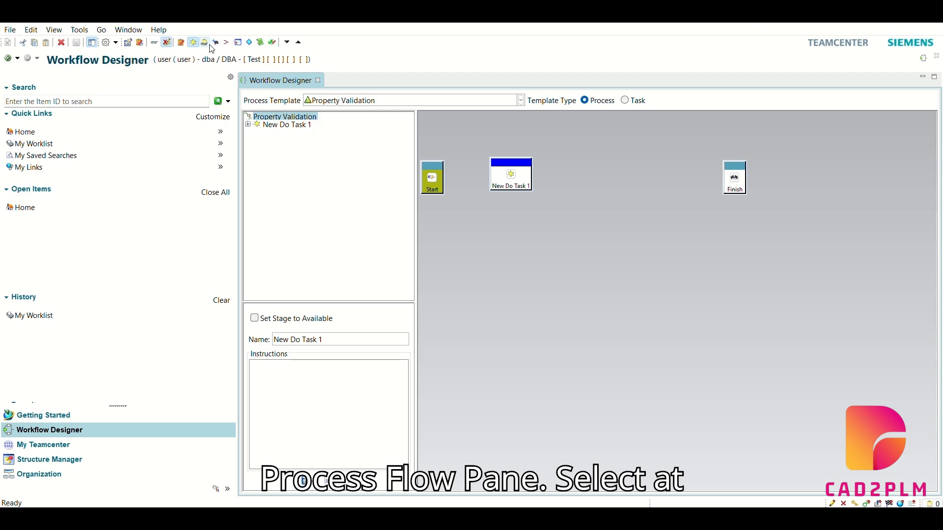
Place an Add Status task after the Do task and an Or task below them in the process flow
{"action": "left_click", "coordinate": [216, 42]}
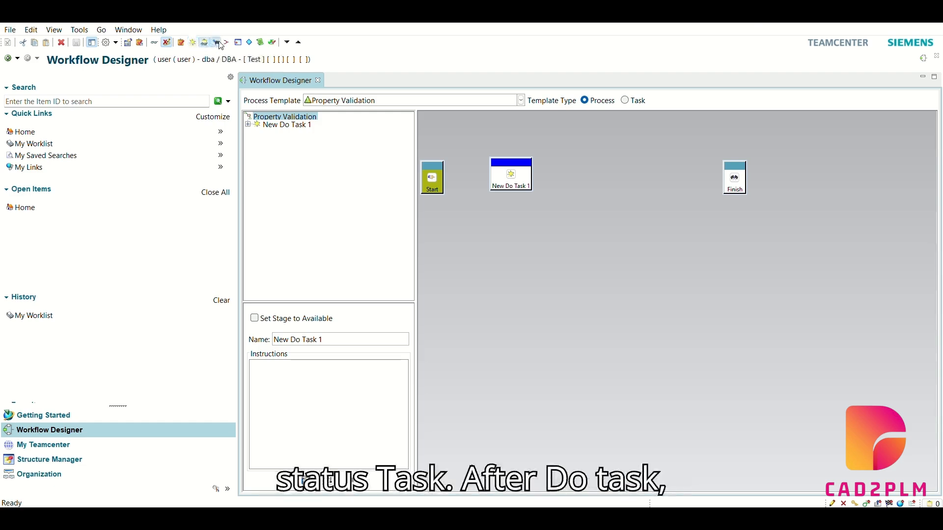
{"action": "left_click", "coordinate": [599, 174]}
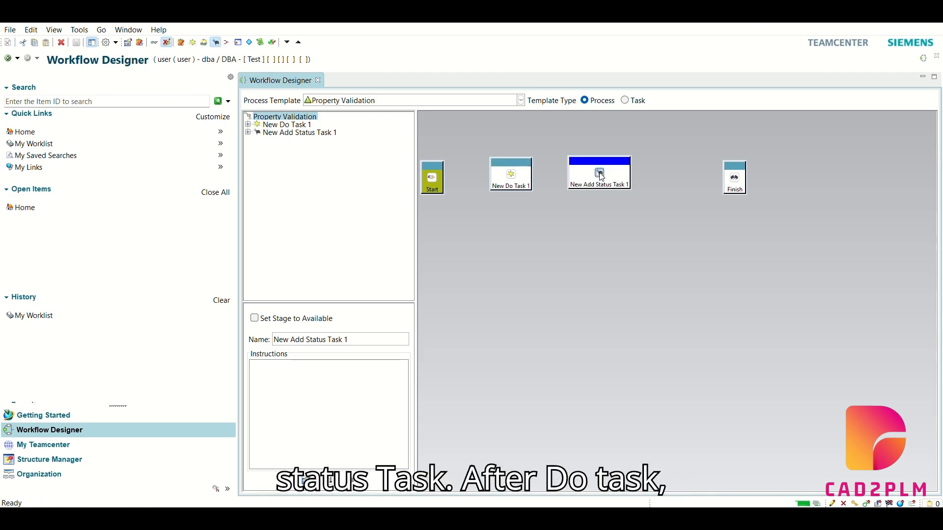
{"action": "left_click", "coordinate": [226, 43]}
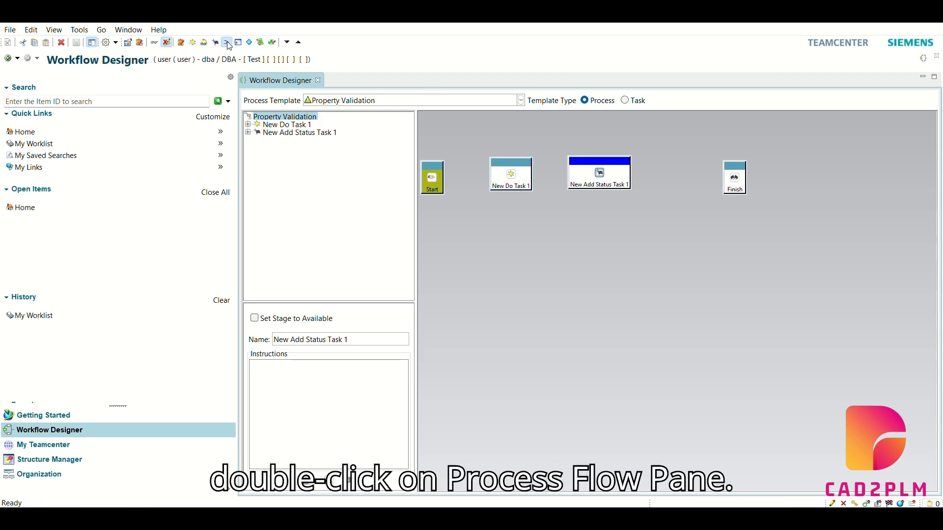
{"action": "left_click", "coordinate": [528, 241]}
Rename the Do task in the process flow as Property Validation
{"action": "left_click", "coordinate": [434, 176]}
{"action": "left_click", "coordinate": [510, 175]}
{"action": "triple_click", "coordinate": [348, 339]}
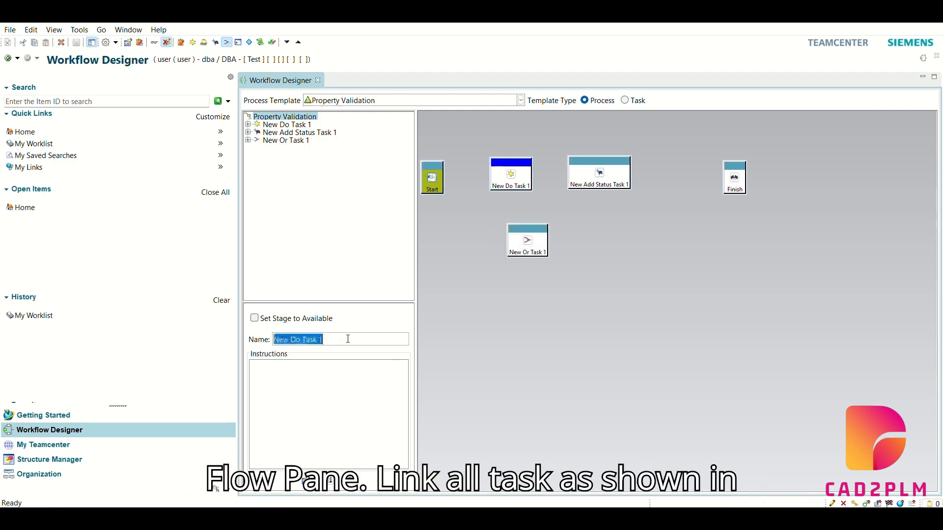
{"action": "type", "text": "Property Validation"}
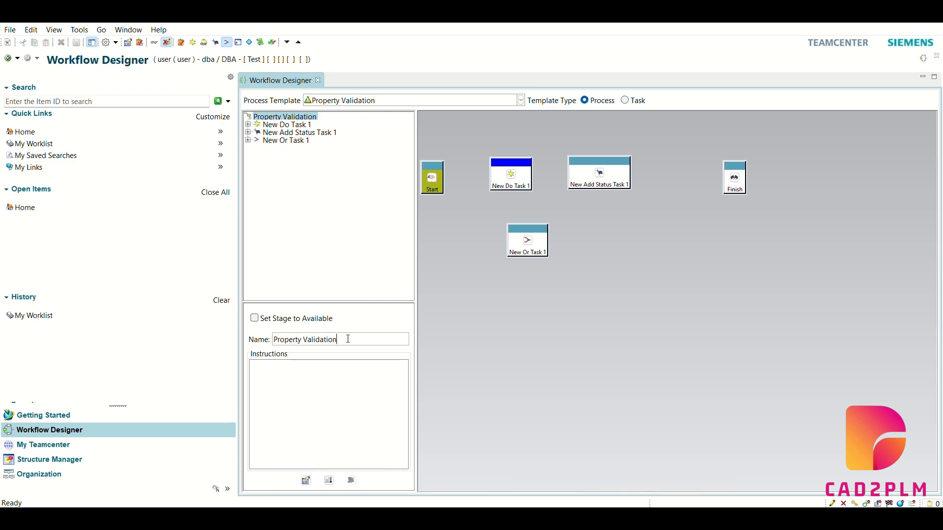
{"action": "key", "text": "Return"}
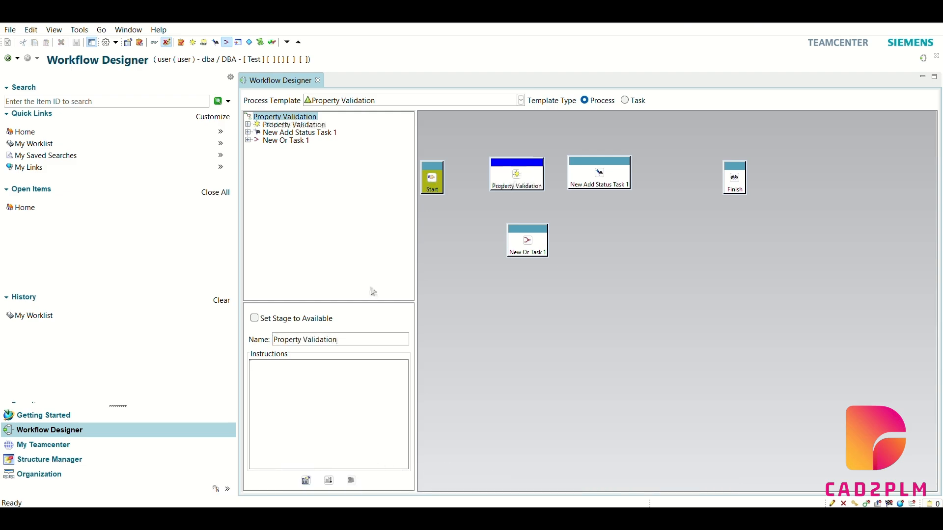
Rename the Add Status task in the process flow as Status
{"action": "left_click", "coordinate": [601, 173]}
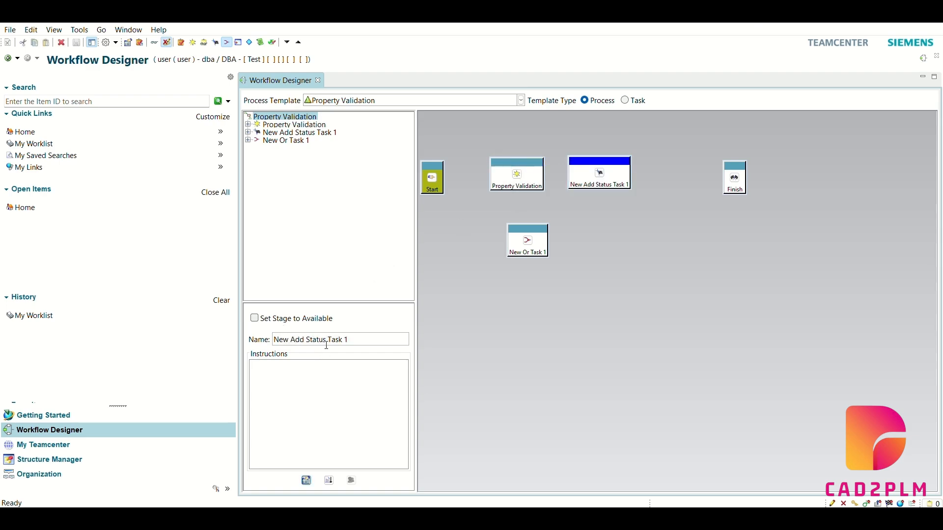
{"action": "left_click_drag", "start_coordinate": [356, 339], "coordinate": [248, 338]}
{"action": "key", "text": "ctrl+a"}
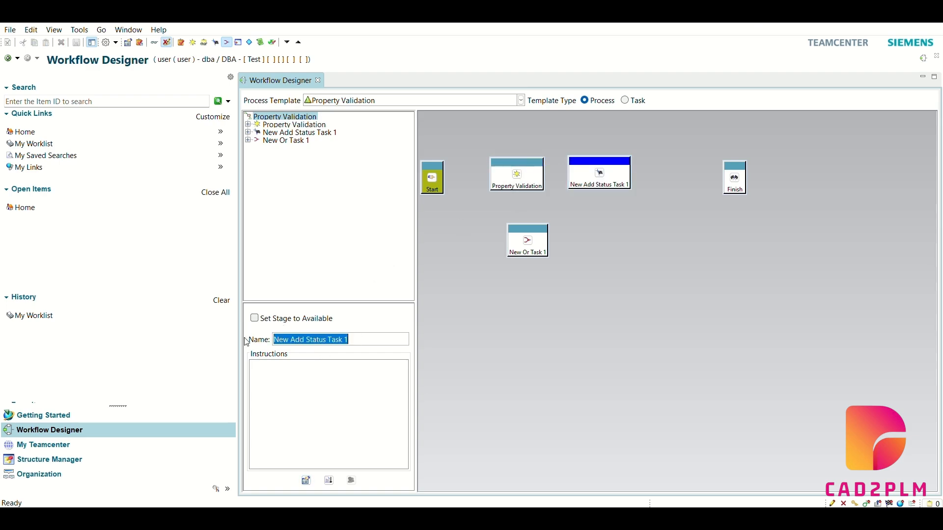
{"action": "type", "text": "Status"}
{"action": "key", "text": "Tab"}
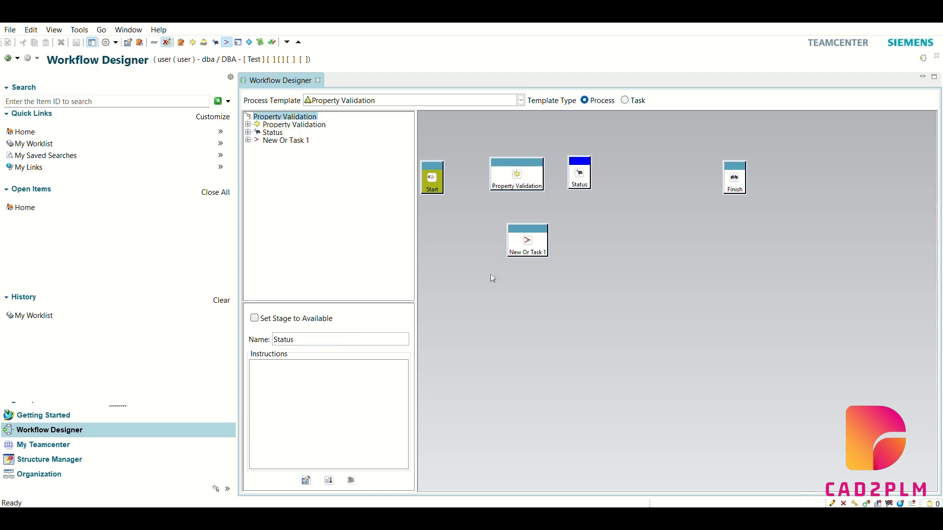
Rename the Or task in the process flow as Or
{"action": "left_click_drag", "start_coordinate": [531, 251], "coordinate": [418, 293]}
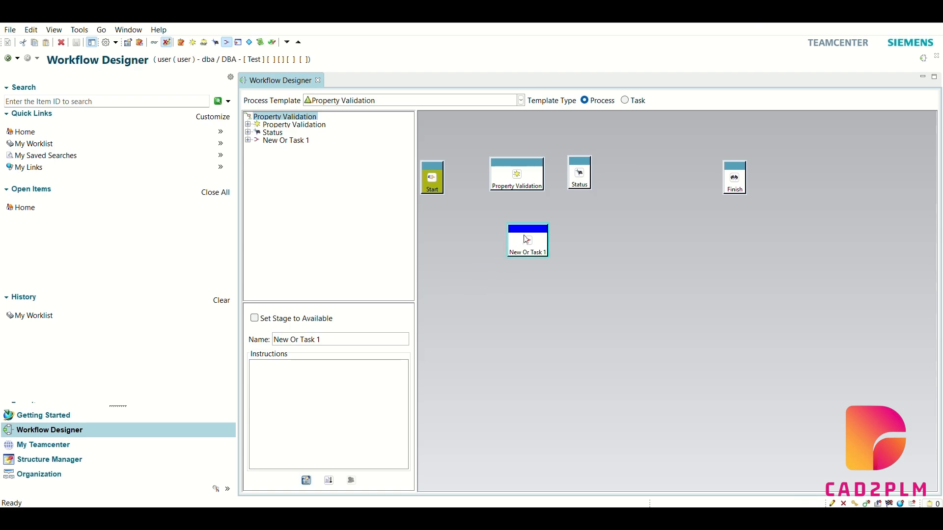
{"action": "triple_click", "coordinate": [332, 340]}
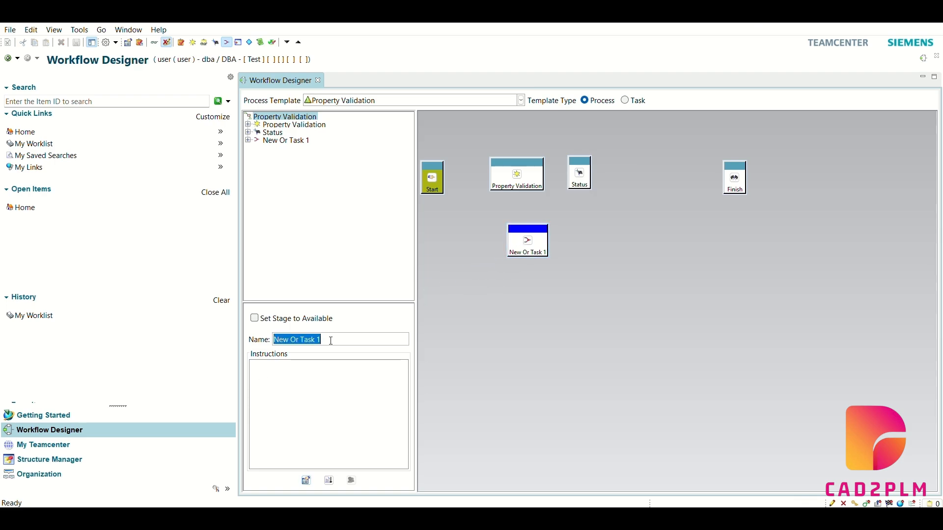
{"action": "type", "text": "Or"}
{"action": "key", "text": "Tab"}
Link Start through Property Validation and Status to Finish, moving Status closer to Finish, and link Start through Or to Finish
{"action": "left_click", "coordinate": [438, 170]}
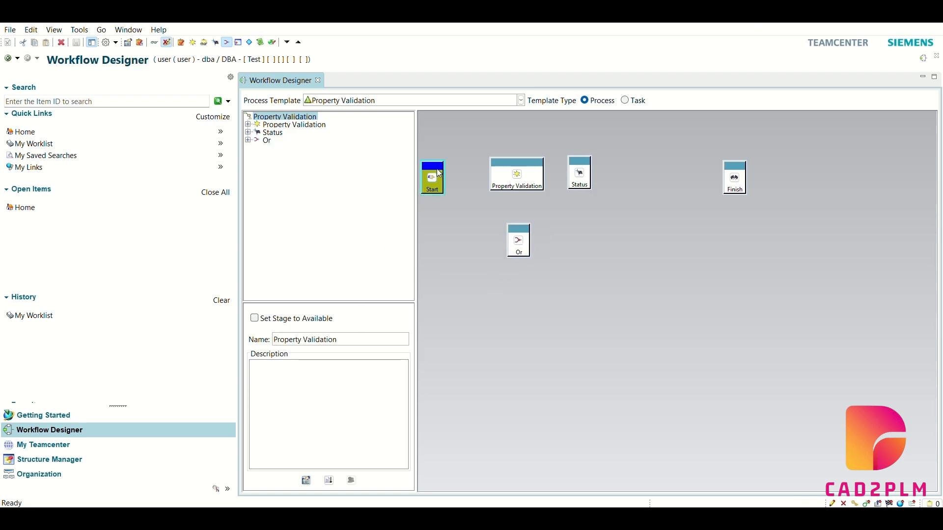
{"action": "mouse_move", "coordinate": [493, 181]}
{"action": "left_mouse_down"}
{"action": "mouse_move", "coordinate": [440, 167]}
{"action": "mouse_move", "coordinate": [502, 179]}
{"action": "mouse_move", "coordinate": [732, 177]}
{"action": "left_mouse_up"}
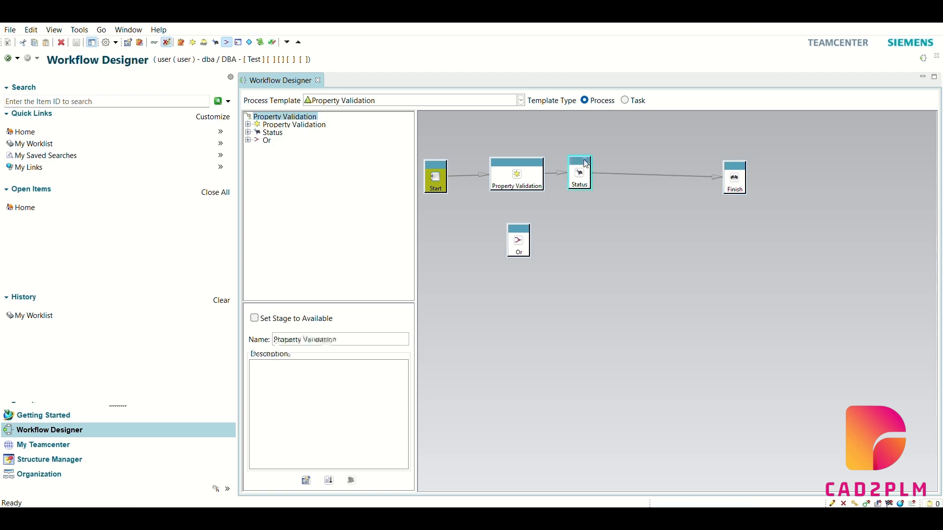
{"action": "left_click_drag", "start_coordinate": [582, 172], "coordinate": [638, 172]}
{"action": "mouse_move", "coordinate": [430, 182]}
{"action": "left_mouse_down"}
{"action": "mouse_move", "coordinate": [519, 248]}
{"action": "mouse_move", "coordinate": [691, 204]}
{"action": "mouse_move", "coordinate": [732, 180]}
{"action": "left_mouse_up"}
{"action": "left_click", "coordinate": [519, 251]}
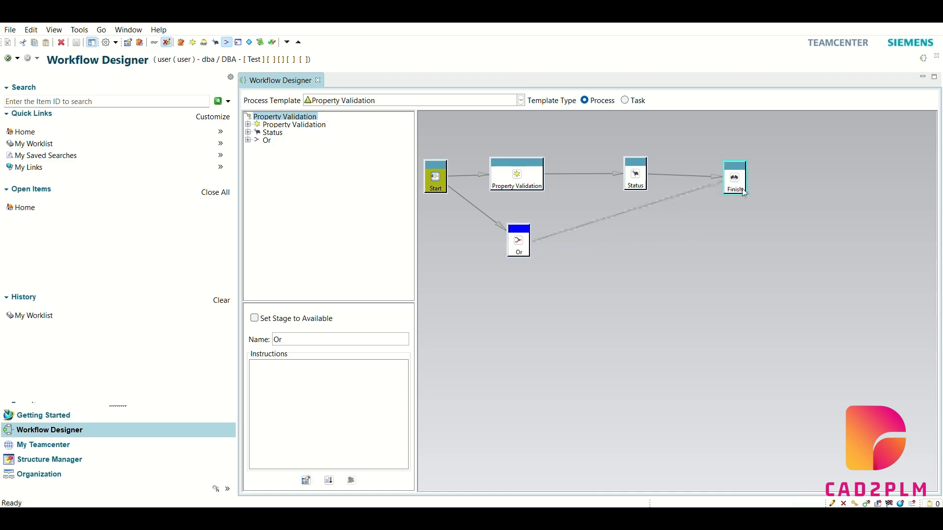
Open the Start node's task handlers and choose the rule handler EPM-check-object-properties for the Start action
{"action": "left_click", "coordinate": [435, 166]}
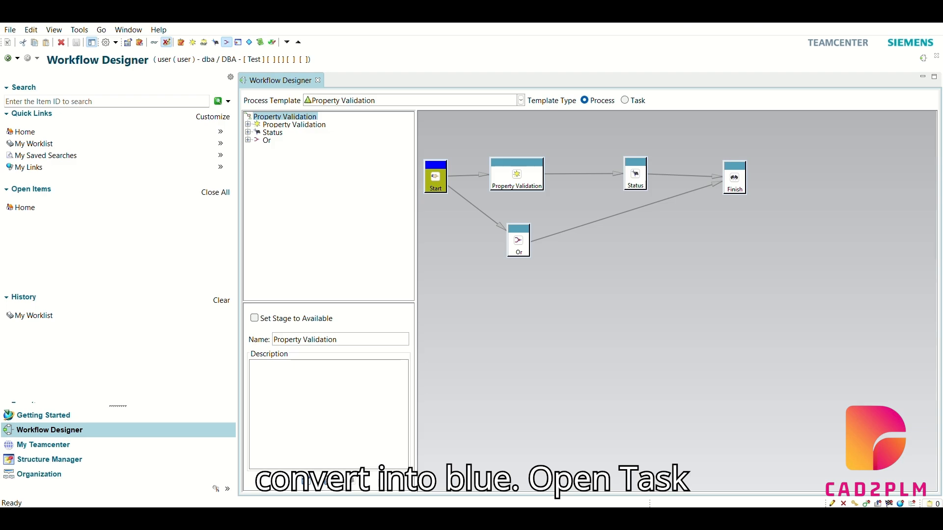
{"action": "left_click", "coordinate": [355, 343]}
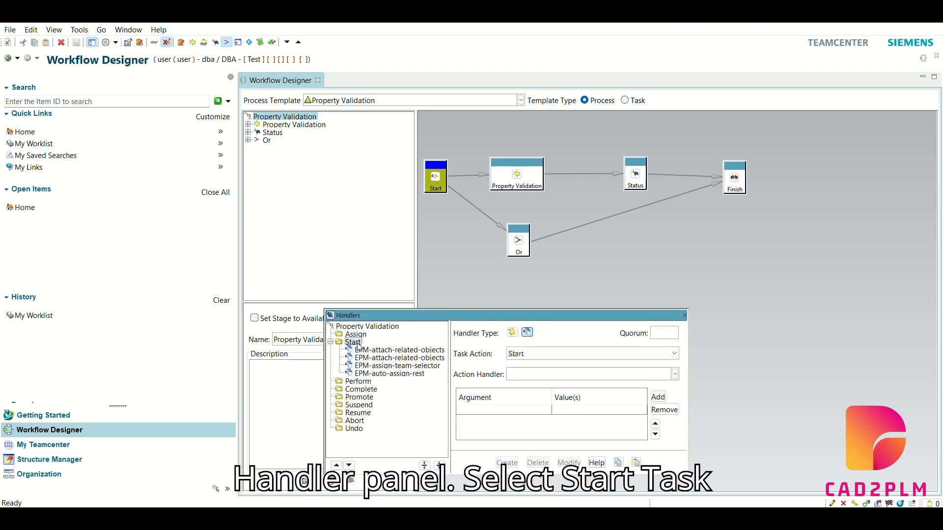
{"action": "left_click", "coordinate": [512, 333]}
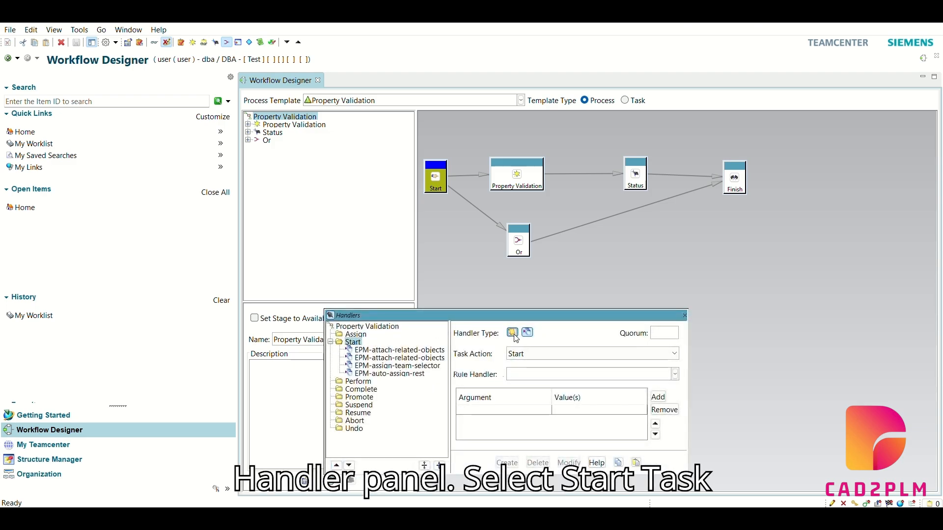
{"action": "left_click", "coordinate": [355, 344]}
{"action": "left_click", "coordinate": [531, 374]}
{"action": "type", "text": "EPM"}
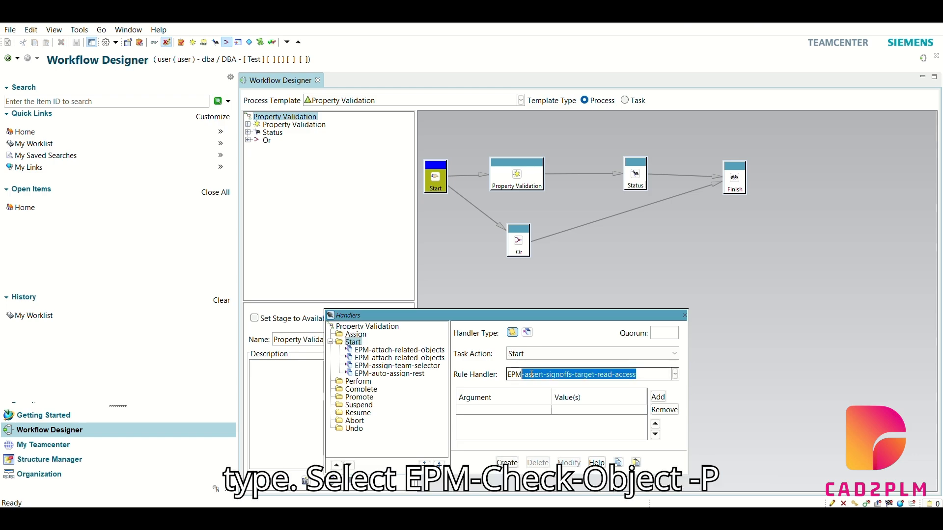
{"action": "type", "text": "-check"}
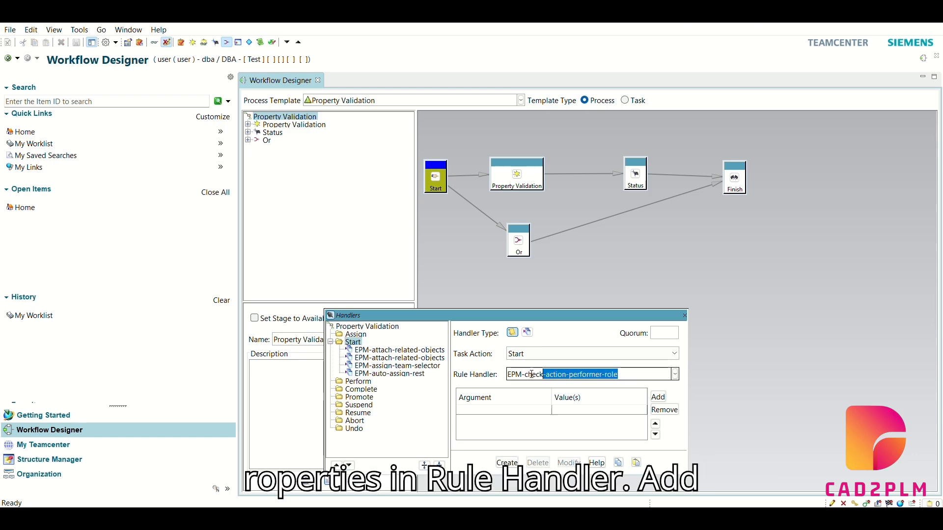
{"action": "type", "text": "-object-properties"}
{"action": "key", "text": "Tab"}
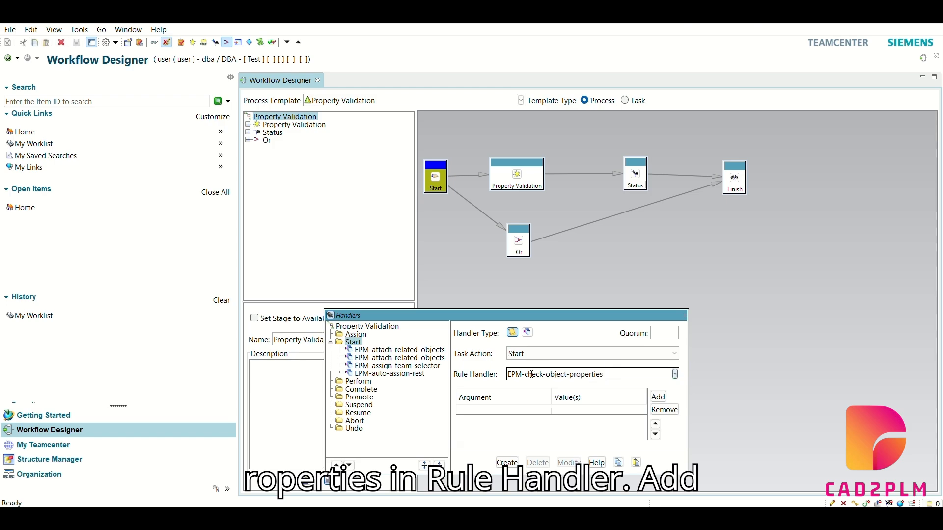
Enter the rule handler's first argument as -includde_type with the value ItemRevision
{"action": "left_click", "coordinate": [513, 410]}
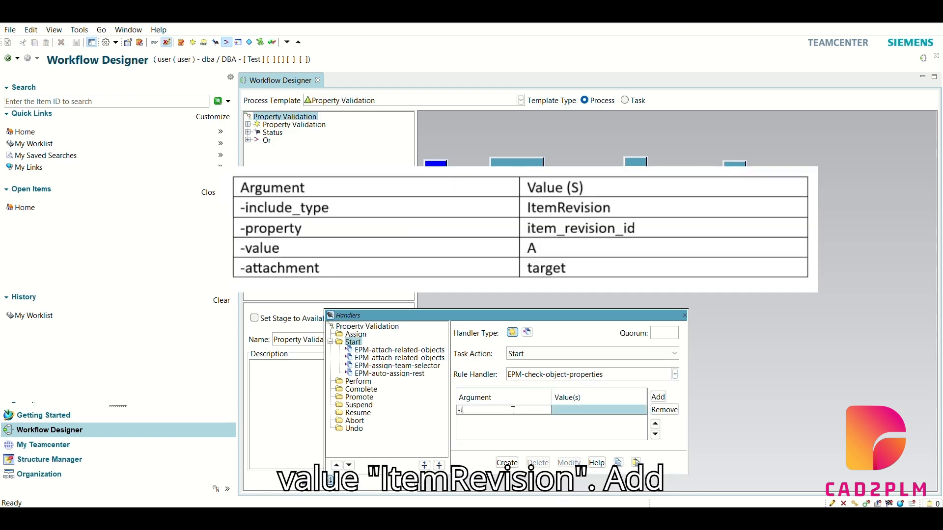
{"action": "type", "text": "-includde "}
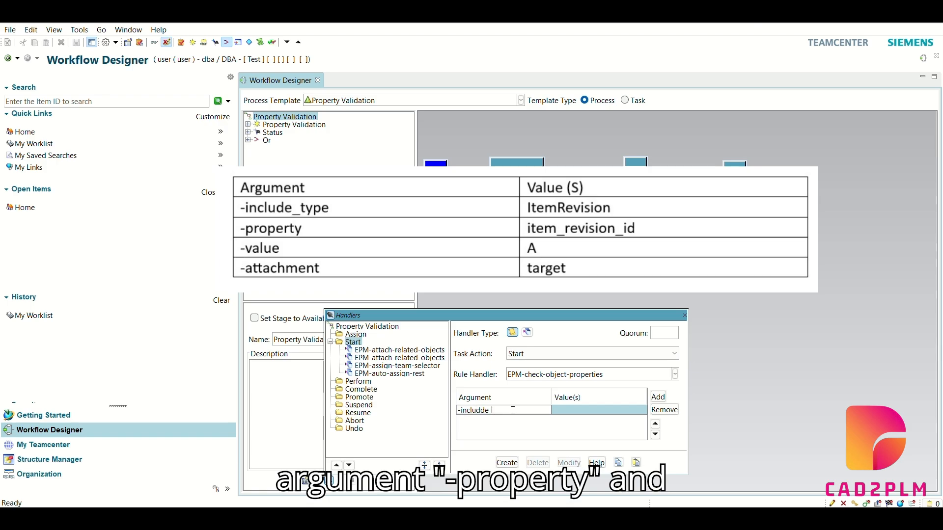
{"action": "type", "text": "type"}
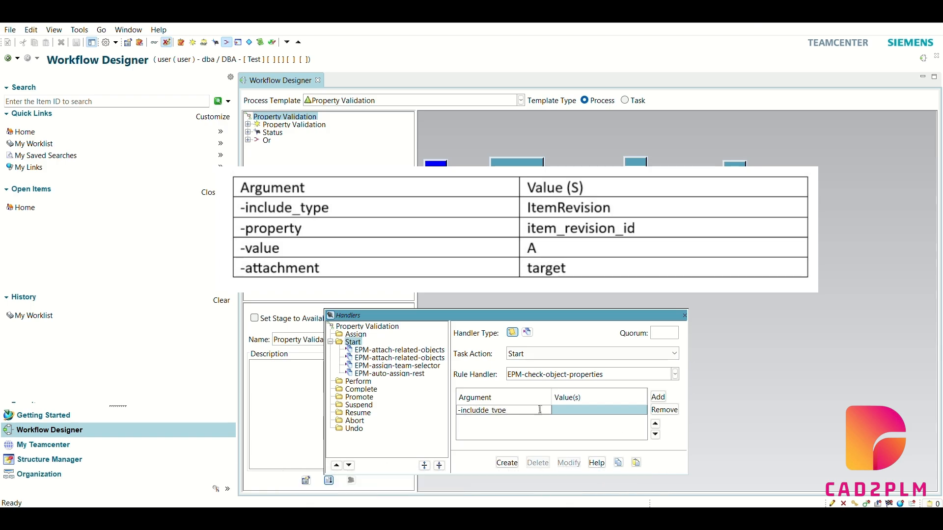
{"action": "left_click", "coordinate": [605, 409]}
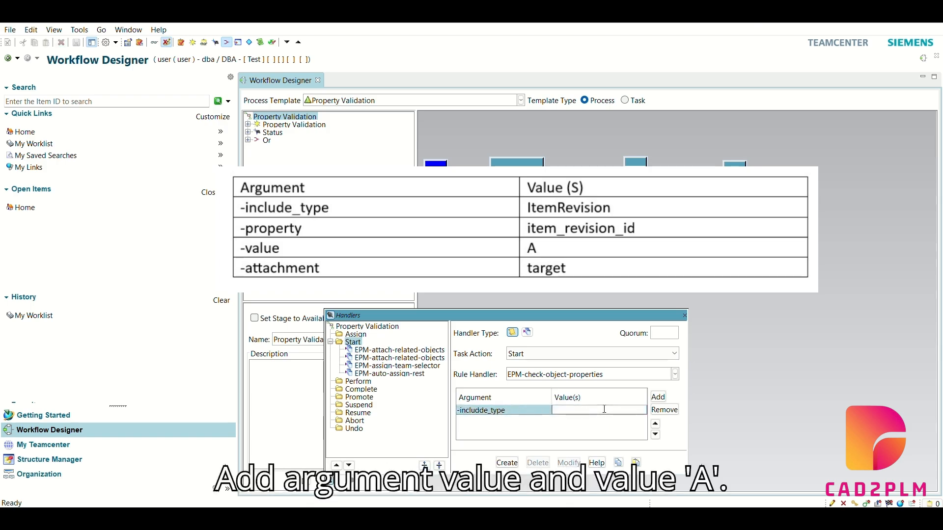
{"action": "type", "text": "Item"}
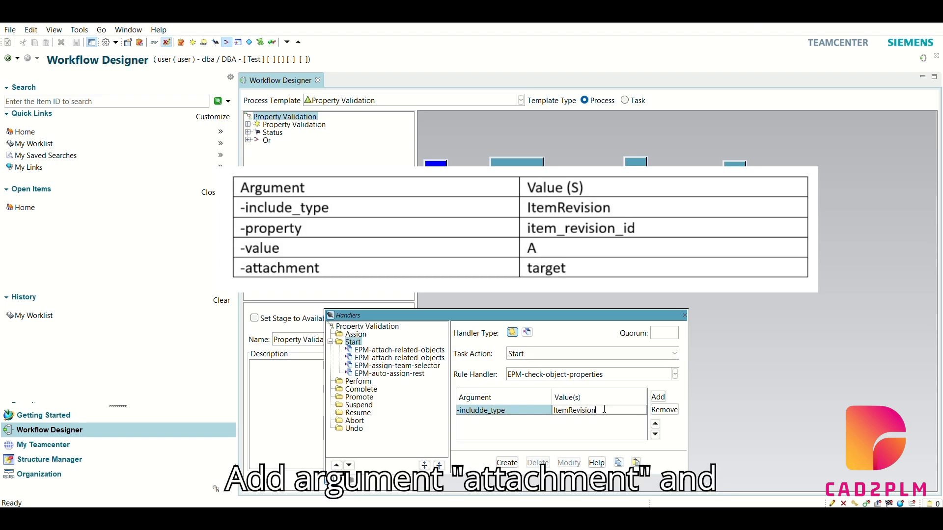
{"action": "type", "text": "Revision"}
Add a second argument to the rule handler, -property, with the value item_revision_id
{"action": "left_click", "coordinate": [658, 397]}
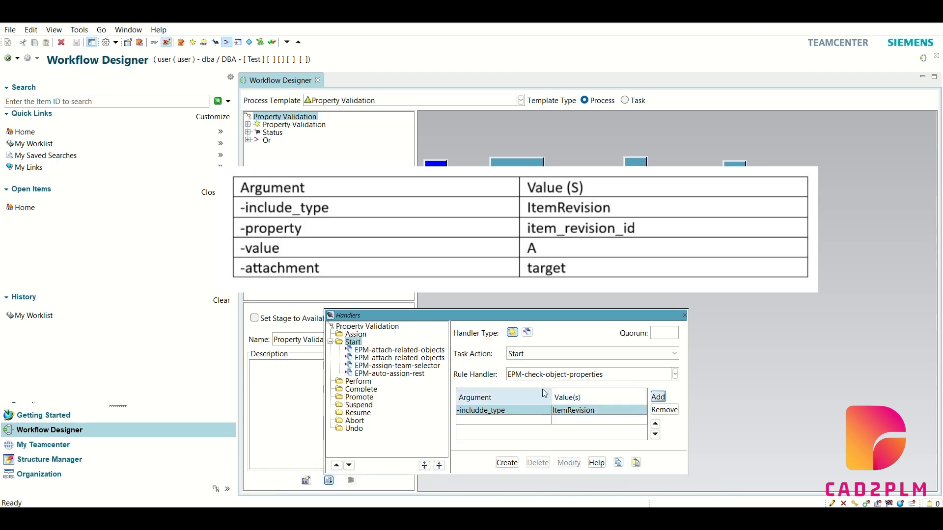
{"action": "left_click", "coordinate": [497, 421]}
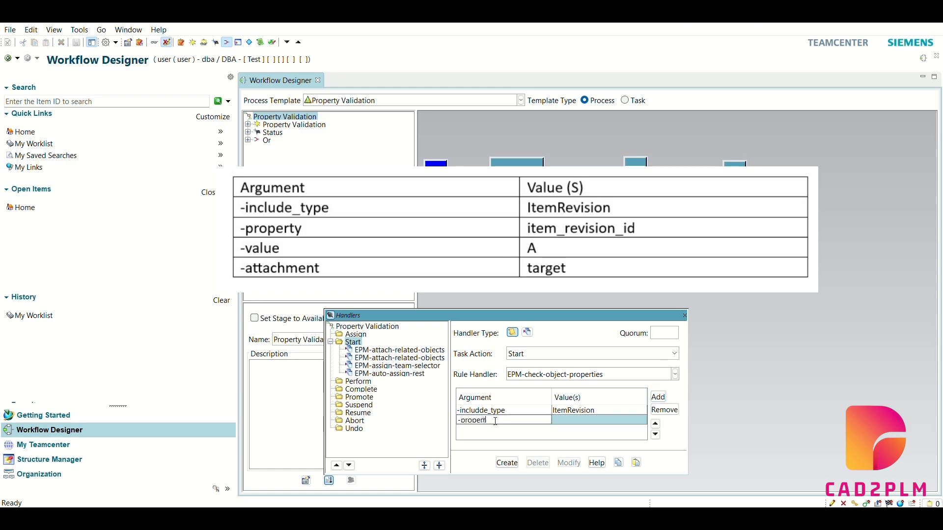
{"action": "left_click", "coordinate": [568, 422]}
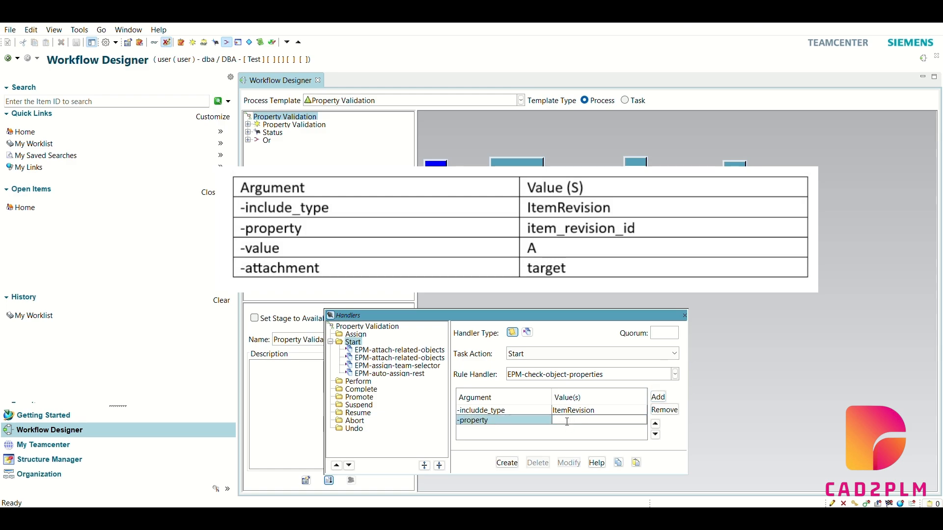
{"action": "type", "text": "Item"}
Add a third argument to the rule handler, -value, with the value A
{"action": "left_click", "coordinate": [658, 396]}
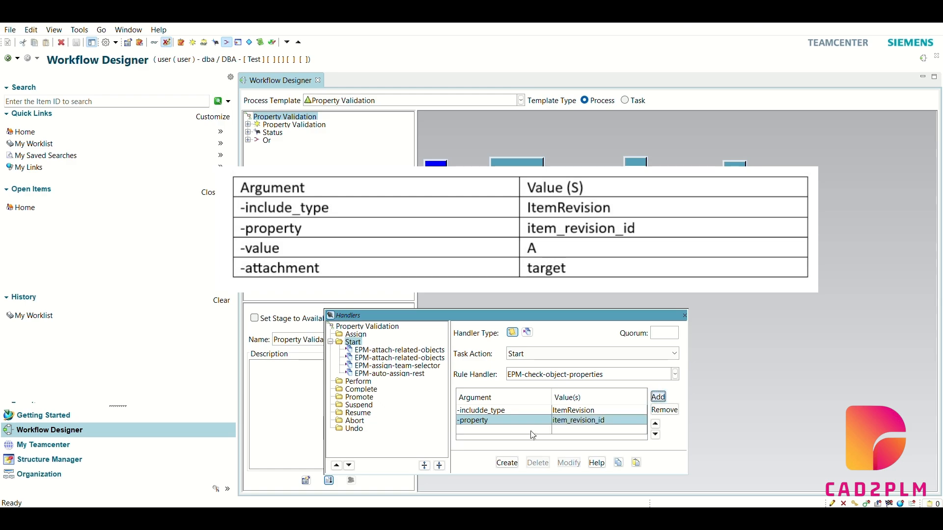
{"action": "left_click", "coordinate": [522, 430]}
{"action": "type", "text": "-value"}
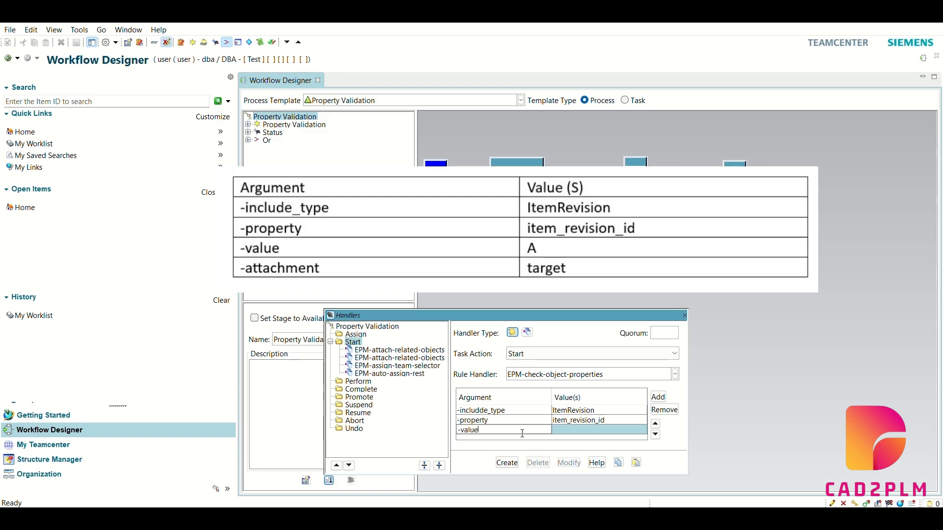
{"action": "left_click", "coordinate": [566, 432]}
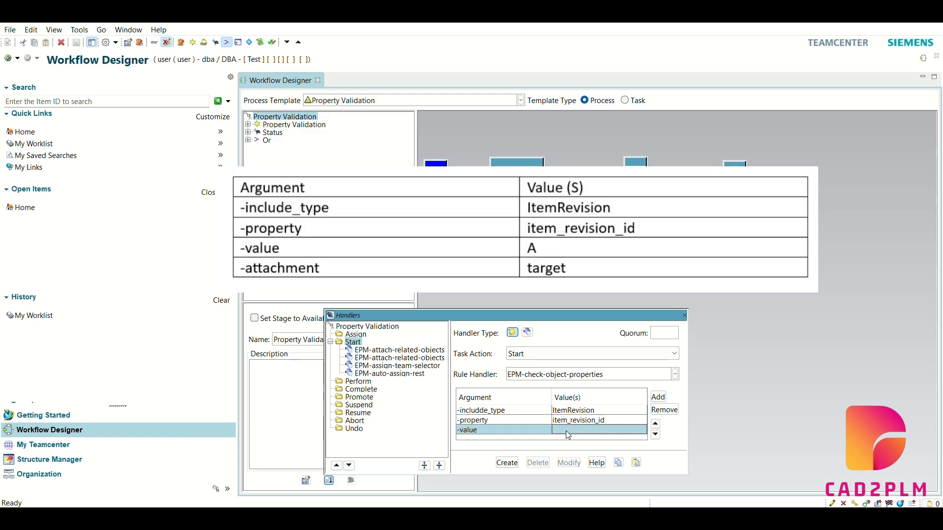
{"action": "left_click", "coordinate": [566, 431]}
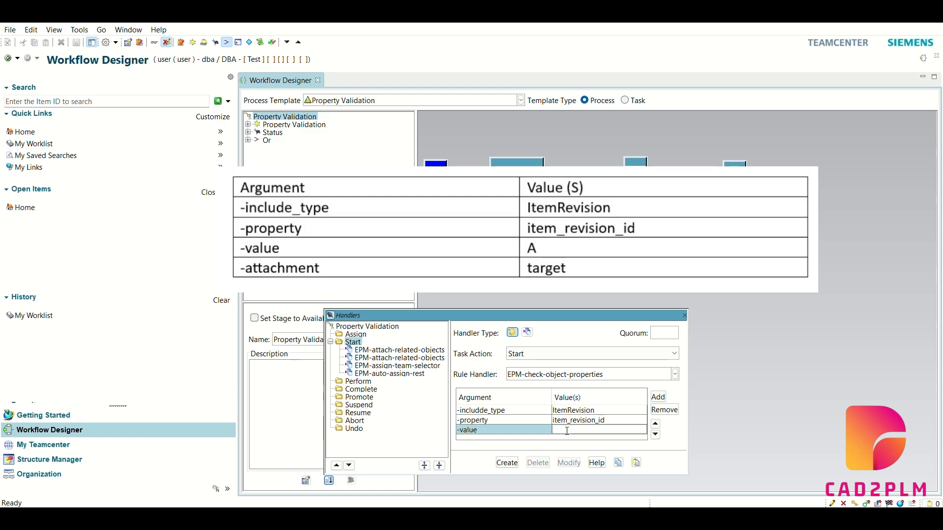
Add a fourth argument, -attachament, with the value target and create the EPM-check-object-properties rule handler on the Start action
{"action": "left_click", "coordinate": [658, 397]}
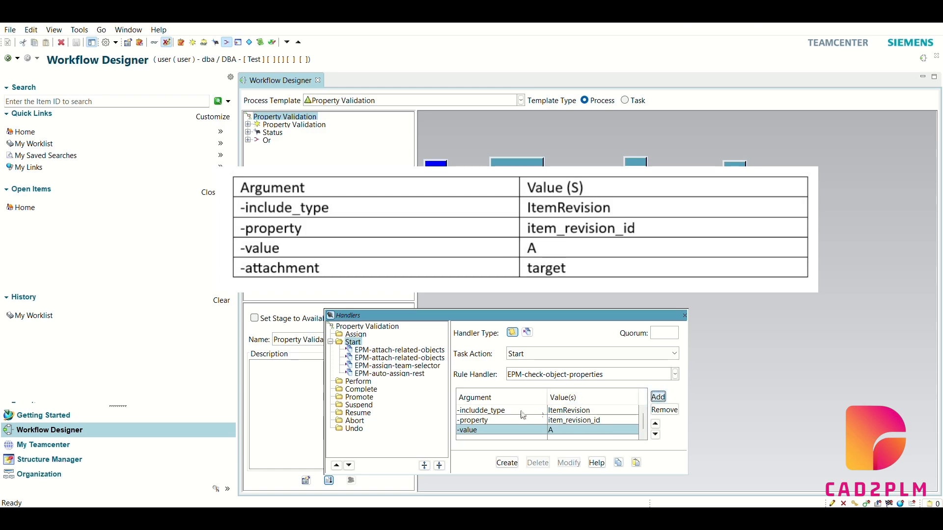
{"action": "left_click", "coordinate": [513, 438]}
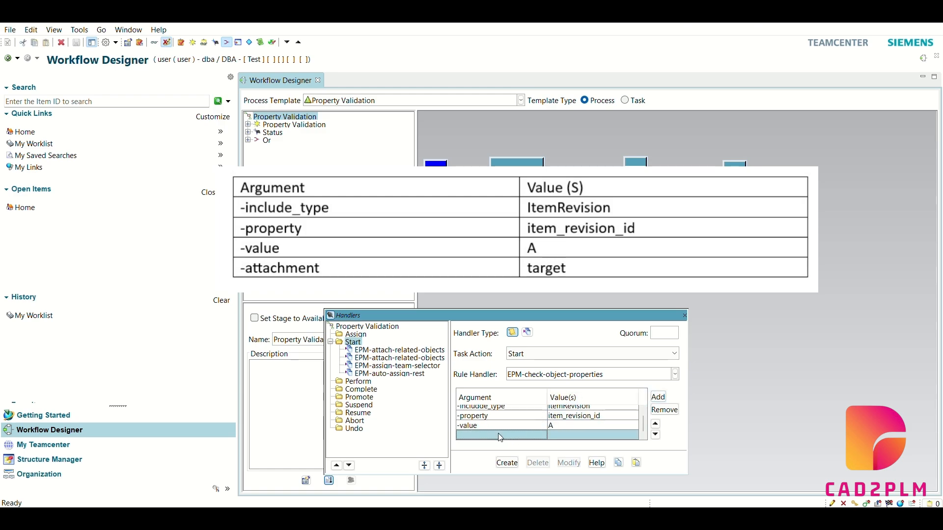
{"action": "left_click", "coordinate": [499, 434]}
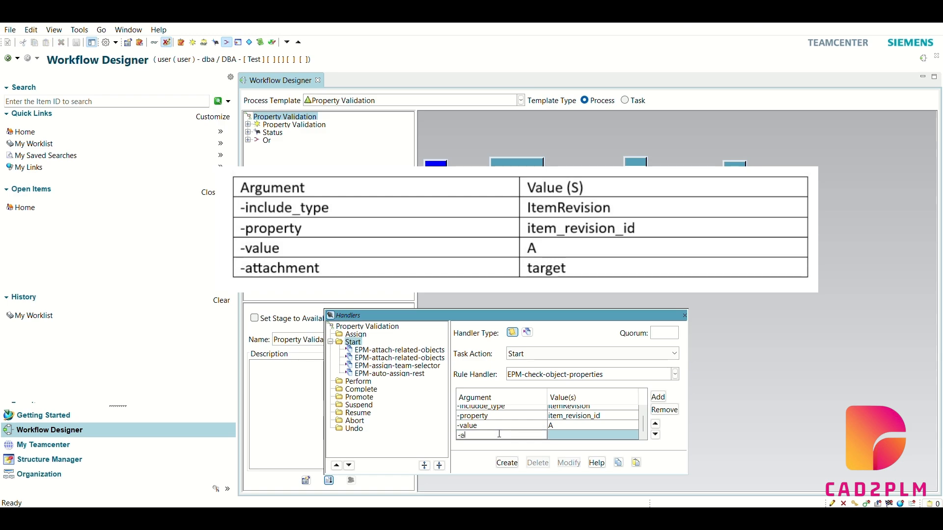
{"action": "type", "text": "-attachmwnt"}
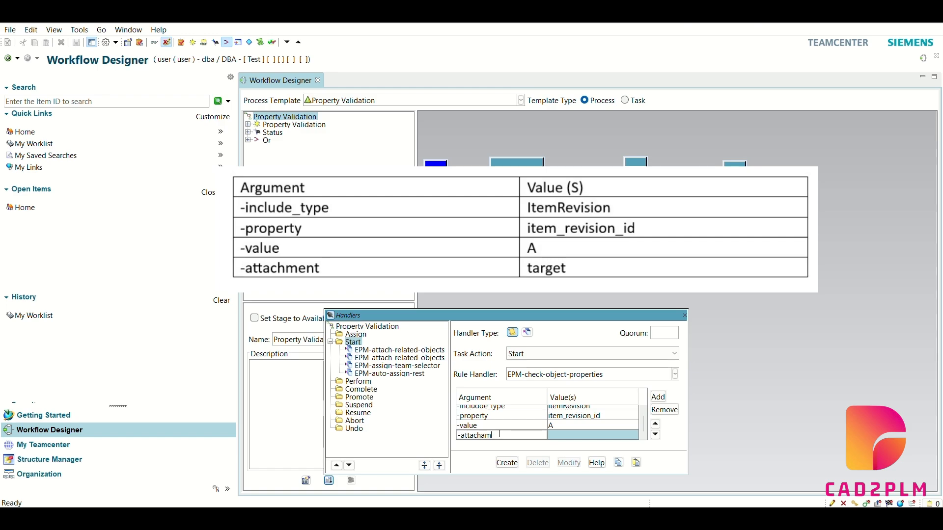
{"action": "left_click", "coordinate": [564, 434]}
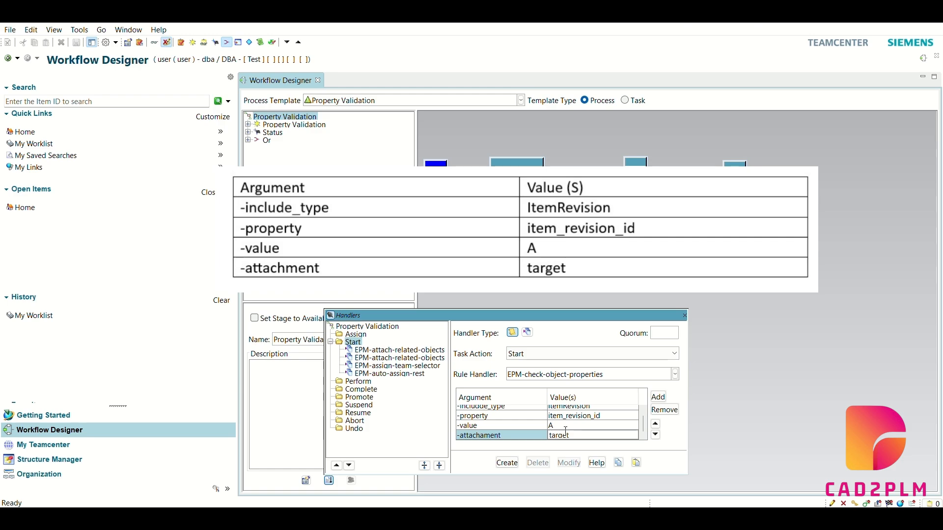
{"action": "left_click", "coordinate": [514, 463]}
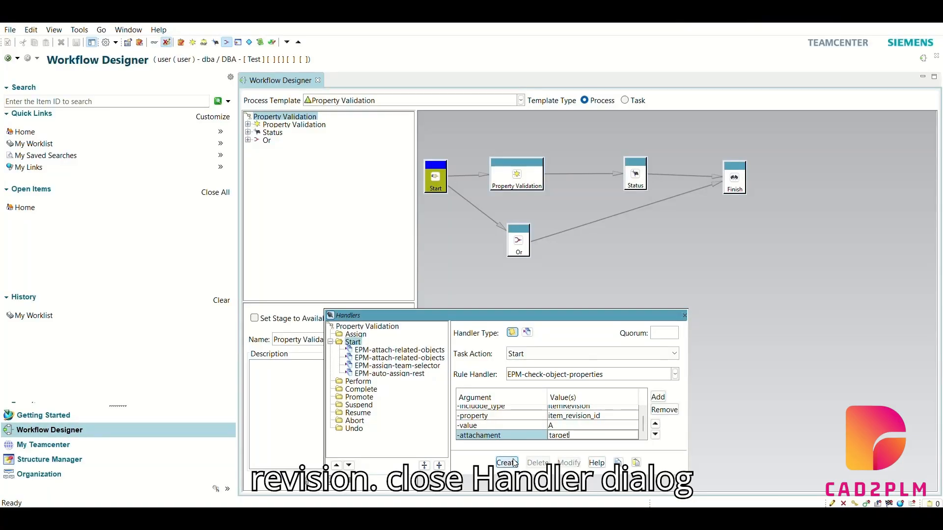
{"action": "left_click", "coordinate": [514, 463]}
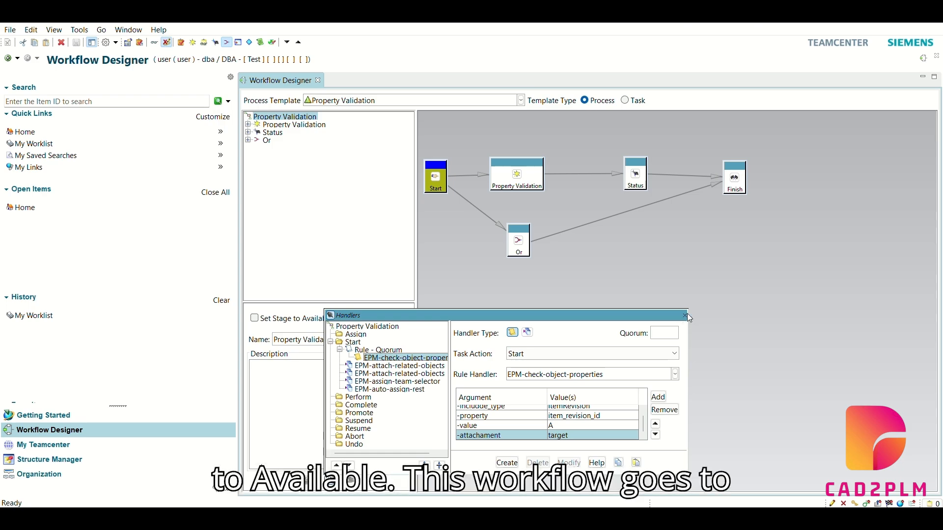
Close the handlers dialog and set the Property Validation template's stage to Available, accepting the stage change
{"action": "left_click", "coordinate": [686, 315]}
{"action": "left_click", "coordinate": [305, 319]}
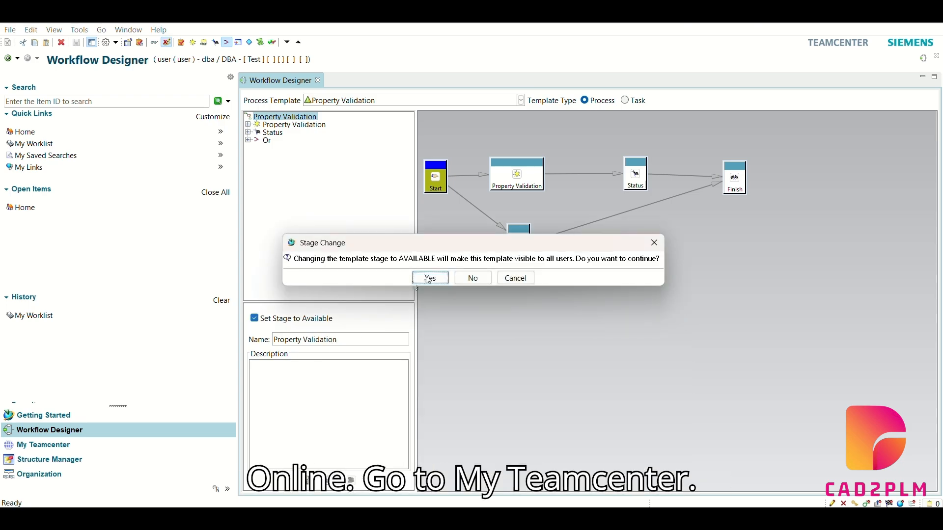
{"action": "left_click", "coordinate": [431, 278]}
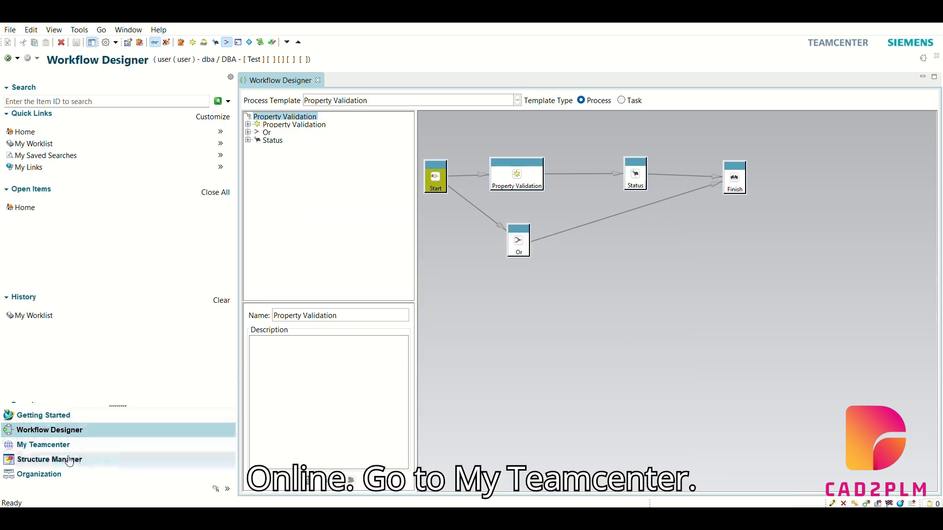
Switch to My Teamcenter, expand item 000063-Test Item 3 and select its revision 000063/A;1
{"action": "left_click", "coordinate": [56, 449]}
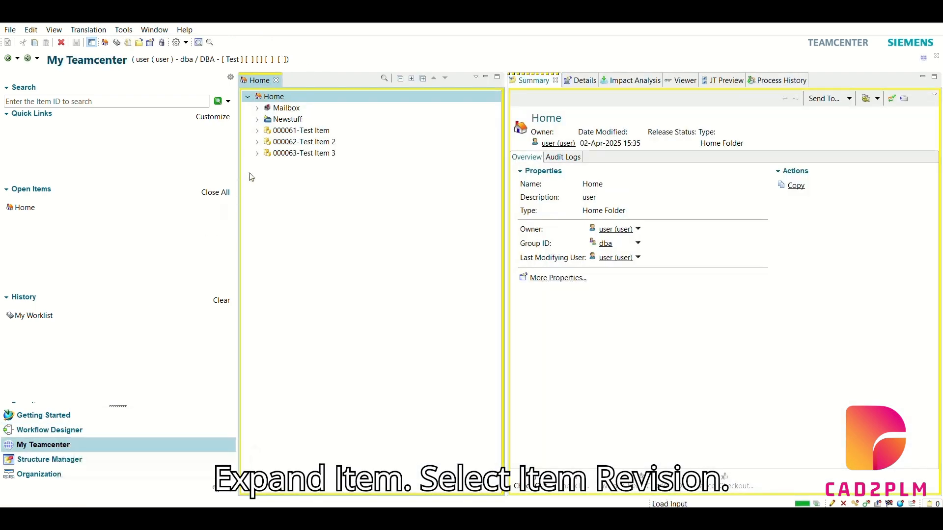
{"action": "double_click", "coordinate": [270, 153]}
{"action": "left_click", "coordinate": [294, 176]}
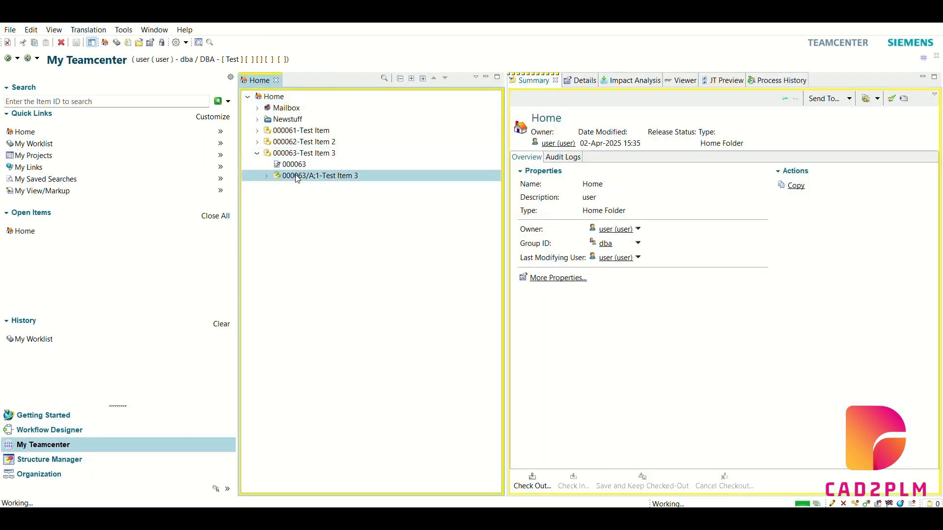
Start a new workflow process on revision 000063/A;1-Test Item 3 with the Property Validation process template
{"action": "left_click", "coordinate": [10, 30]}
{"action": "mouse_move", "coordinate": [37, 43]}
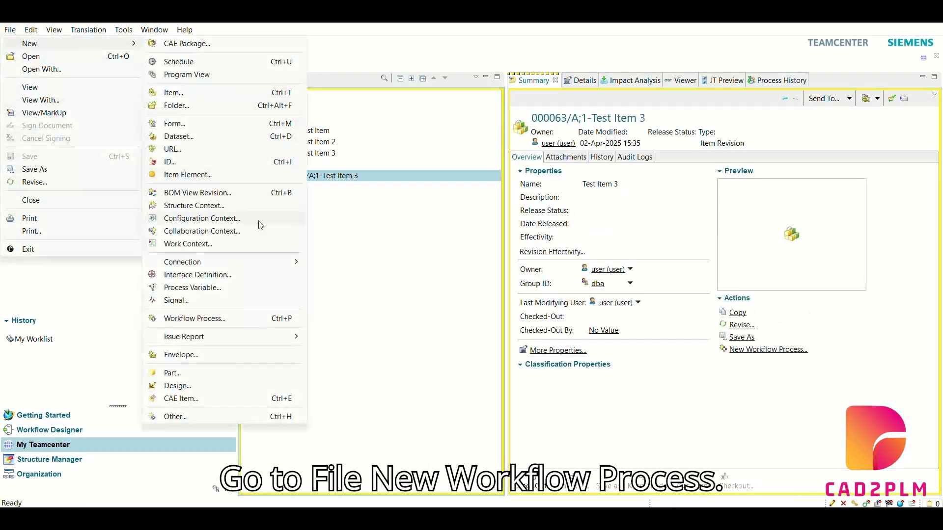
{"action": "left_click", "coordinate": [245, 318]}
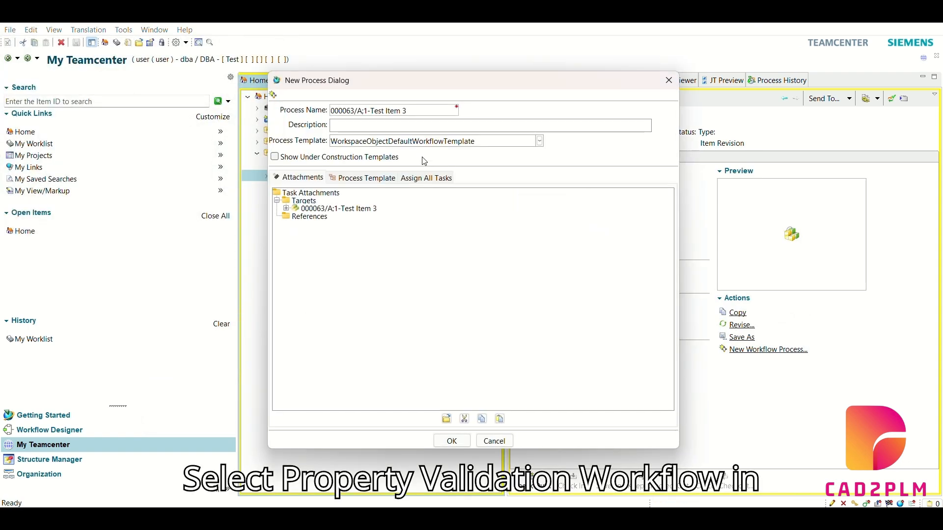
{"action": "left_click", "coordinate": [424, 160]}
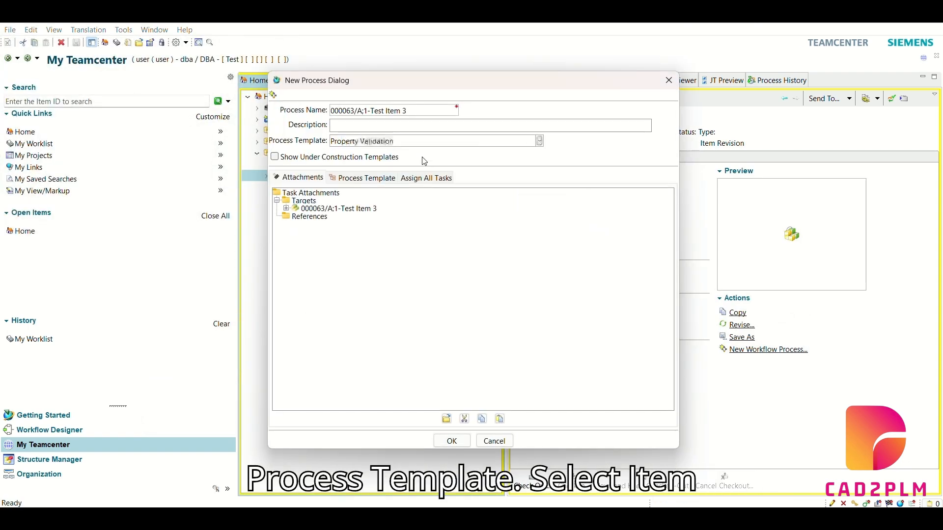
{"action": "left_click", "coordinate": [363, 208]}
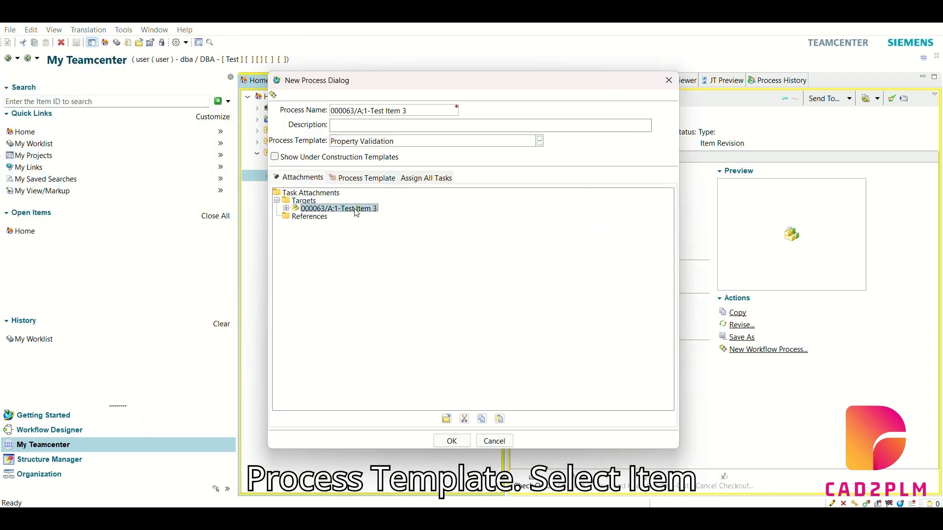
Assign the Property Validation task to the dba group's account named user with the Perform action and launch the process
{"action": "left_click", "coordinate": [424, 180]}
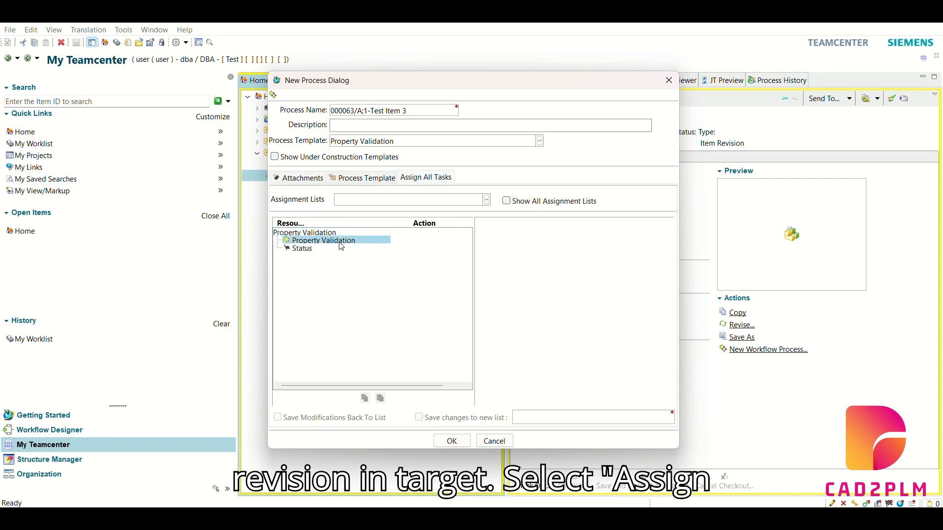
{"action": "scroll", "coordinate": [533, 266], "scroll_direction": "down", "scroll_amount": 3}
{"action": "left_click", "coordinate": [483, 261]}
{"action": "scroll", "coordinate": [485, 262], "scroll_direction": "down", "scroll_amount": 1}
{"action": "left_click", "coordinate": [493, 262]}
{"action": "left_click", "coordinate": [530, 262]}
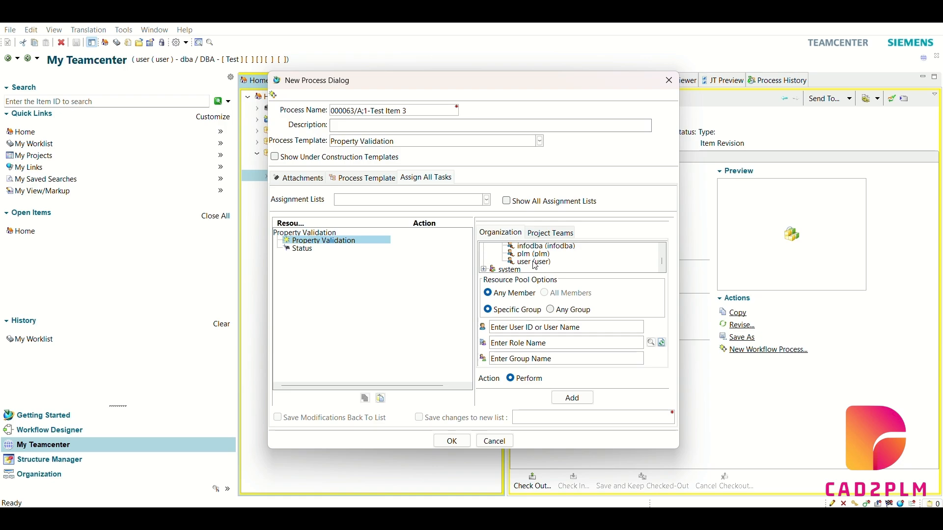
{"action": "left_click", "coordinate": [572, 398]}
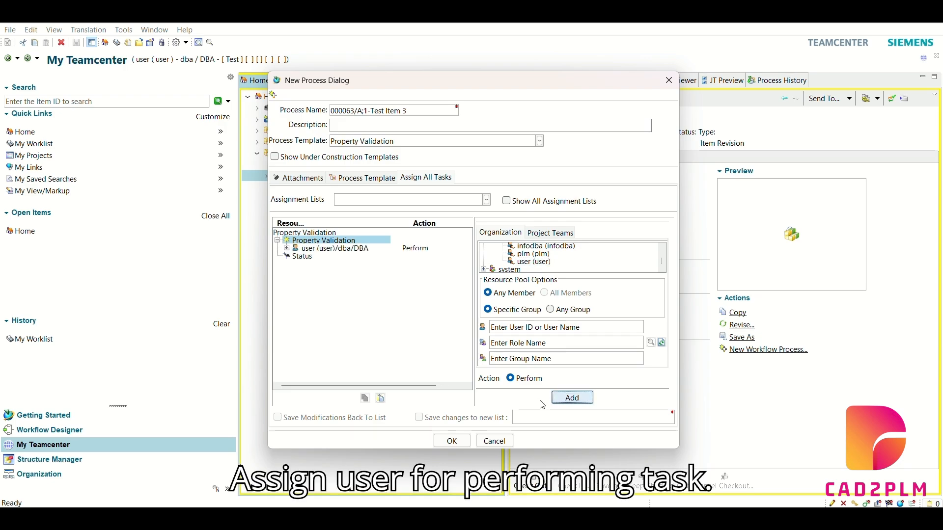
{"action": "left_click", "coordinate": [452, 441]}
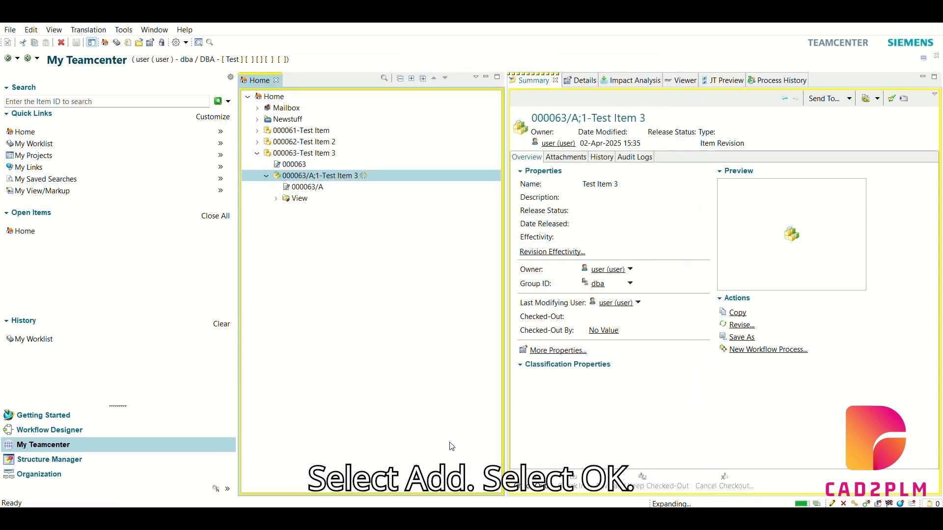
Open the Property Validation task for 000063/A;1-Test Item 3 from the worklist inbox's Tasks To Perform folder
{"action": "left_click", "coordinate": [48, 146]}
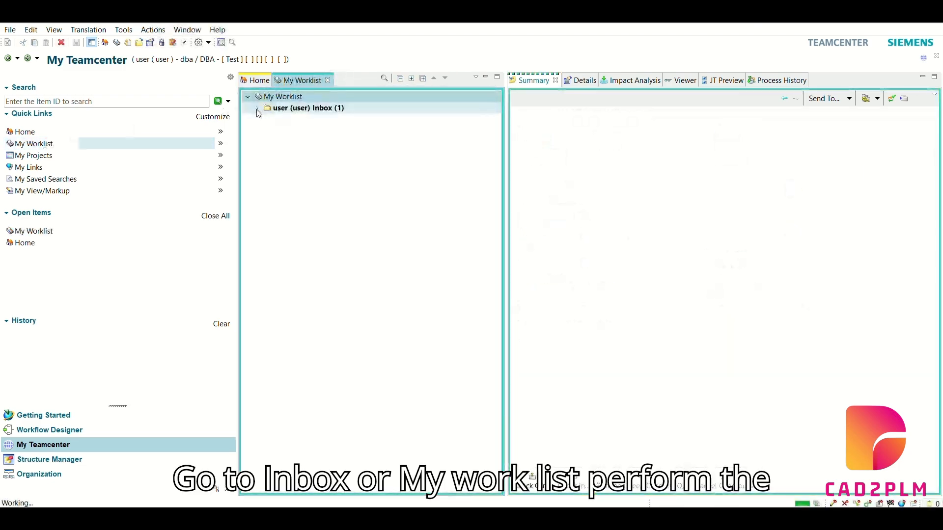
{"action": "double_click", "coordinate": [295, 120]}
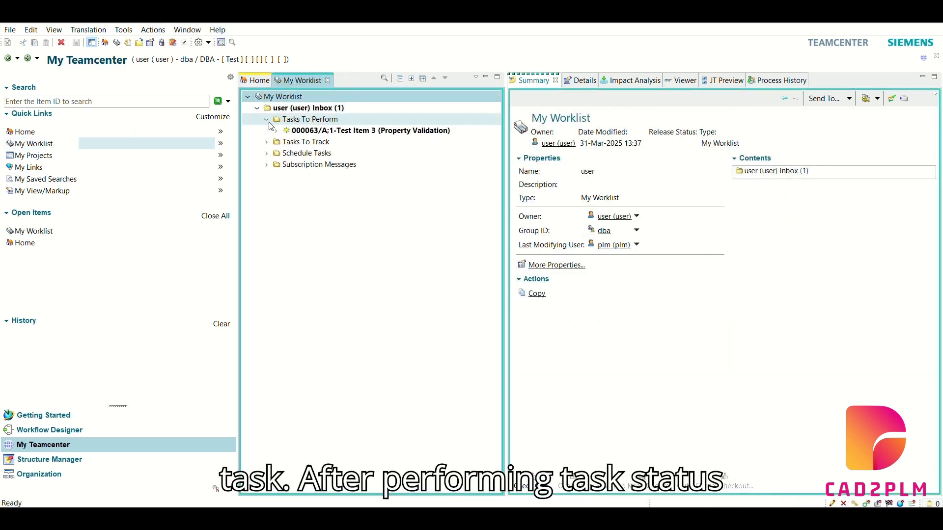
{"action": "left_click", "coordinate": [324, 130]}
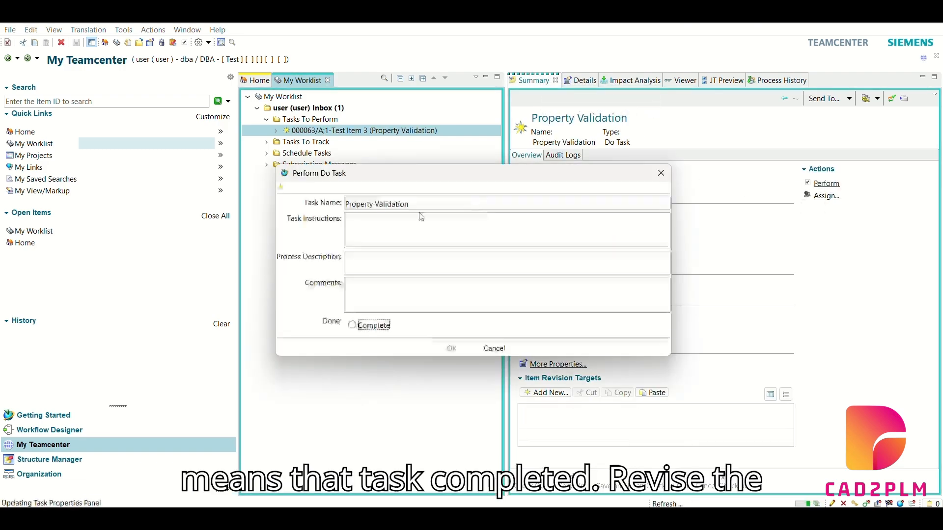
Add the comment Done to the Property Validation task, mark it Complete and submit it
{"action": "left_click", "coordinate": [370, 297]}
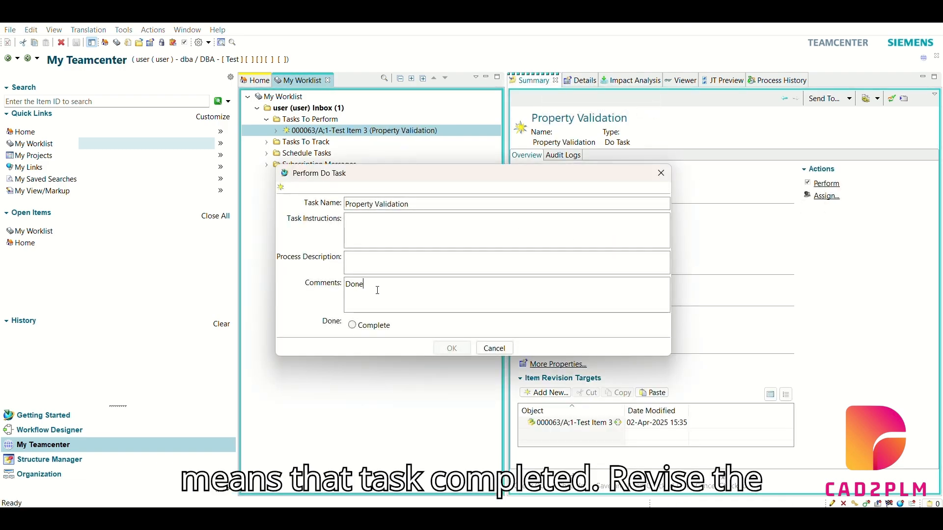
{"action": "left_click", "coordinate": [352, 325]}
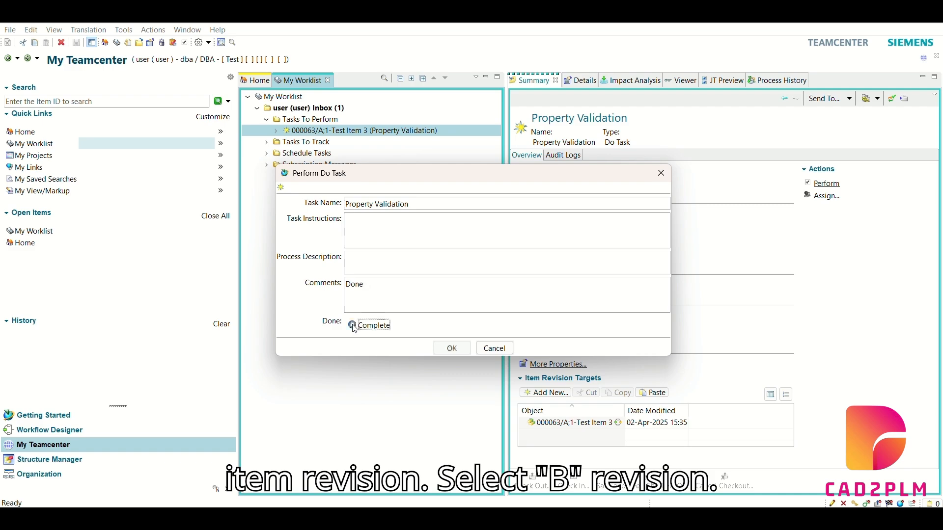
{"action": "left_click", "coordinate": [451, 348]}
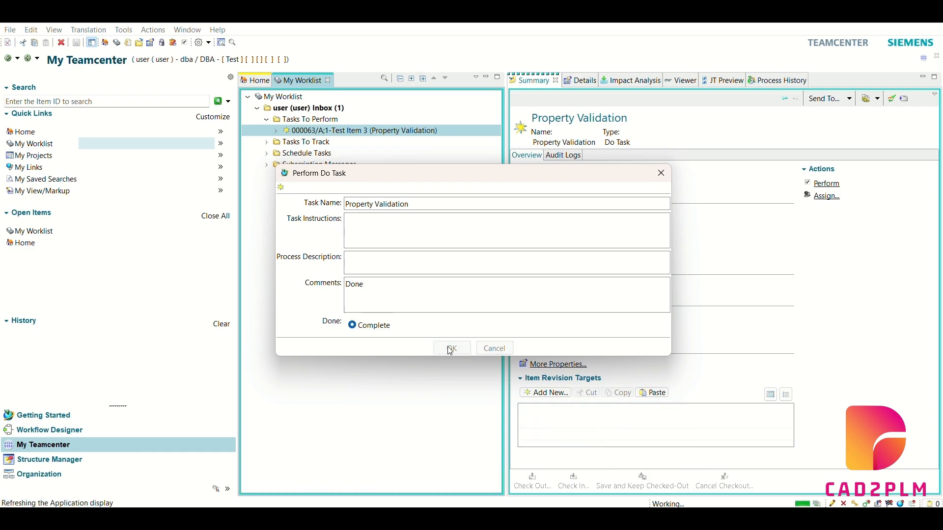
Return to the Home folder and revise 000063/A;1-Test Item 3 to create revision B
{"action": "left_click", "coordinate": [257, 81]}
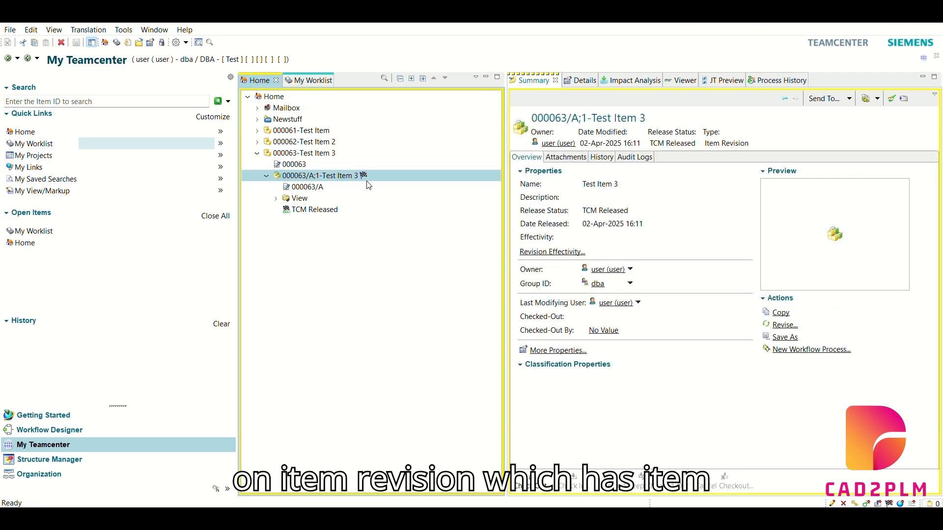
{"action": "left_click", "coordinate": [16, 35]}
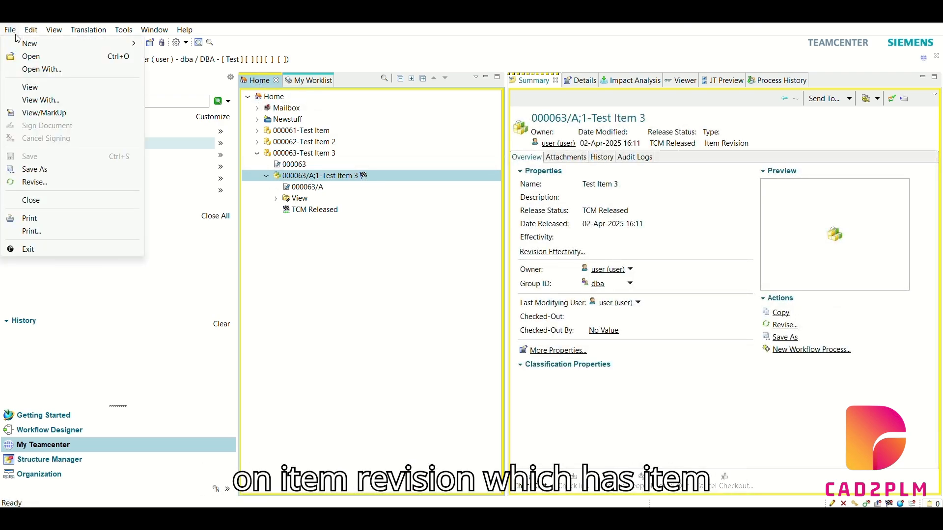
{"action": "left_click", "coordinate": [34, 182]}
{"action": "left_click", "coordinate": [546, 363]}
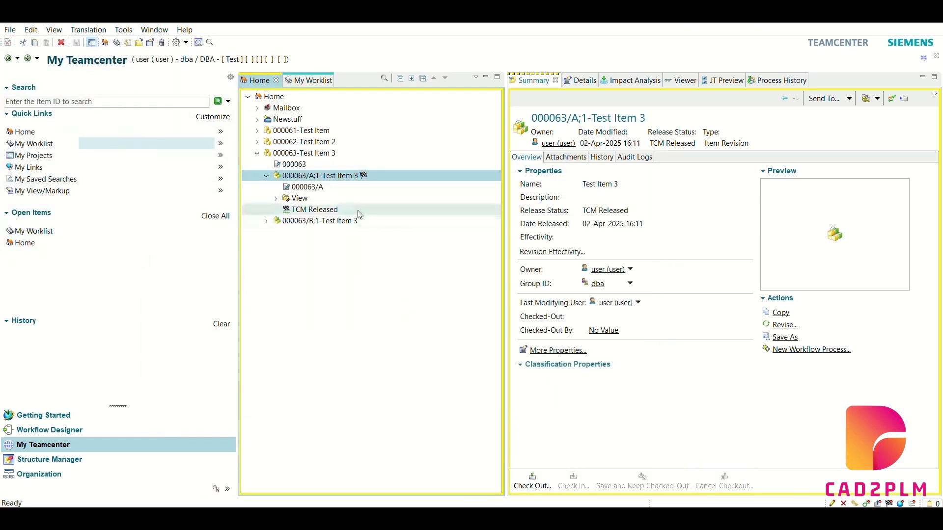
Start a new workflow process on revision 000063/B;1-Test Item 3 with the Property Validation process template
{"action": "left_click", "coordinate": [284, 224]}
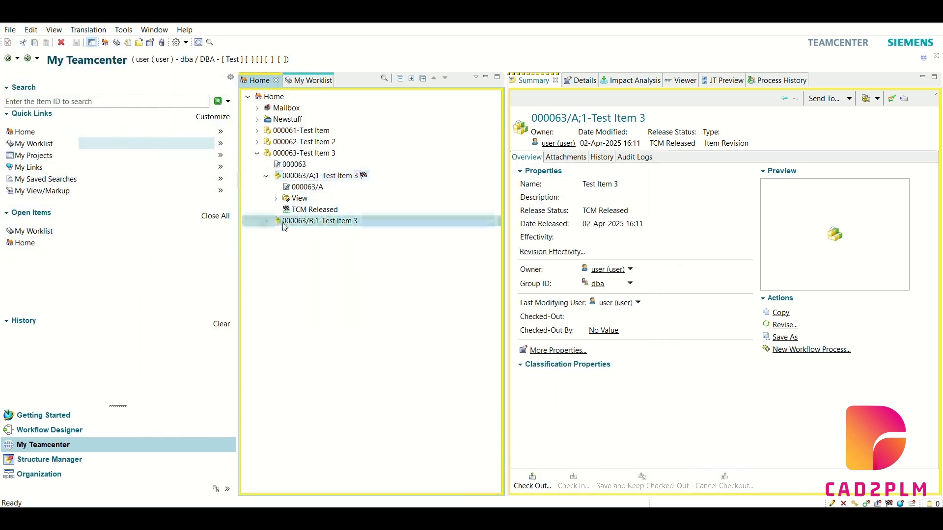
{"action": "left_click", "coordinate": [10, 30]}
{"action": "mouse_move", "coordinate": [22, 45]}
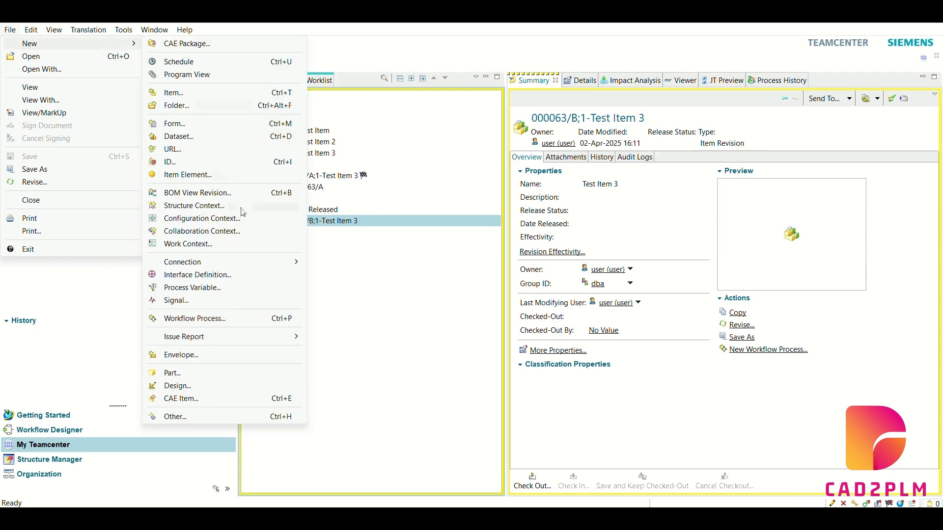
{"action": "left_click", "coordinate": [261, 321]}
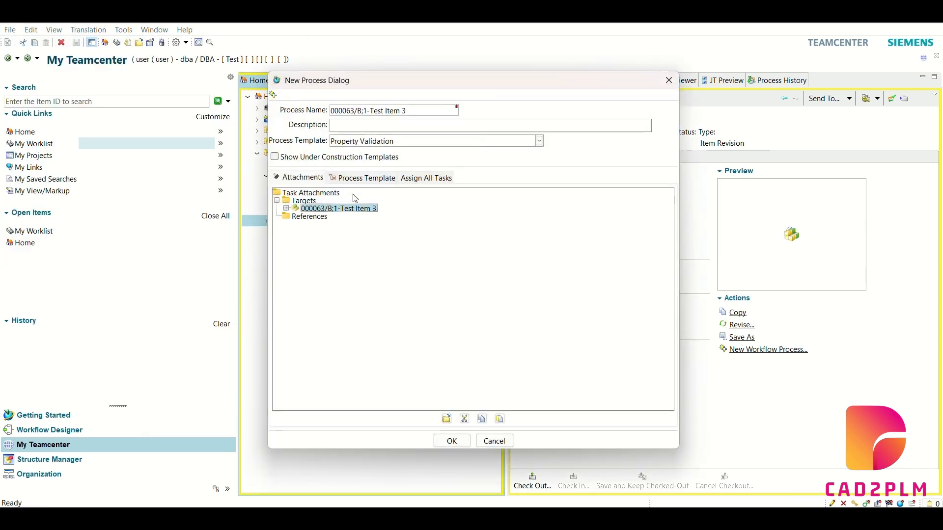
Assign the revision B process's Property Validation task to the account named user with the Perform action
{"action": "left_click", "coordinate": [425, 178]}
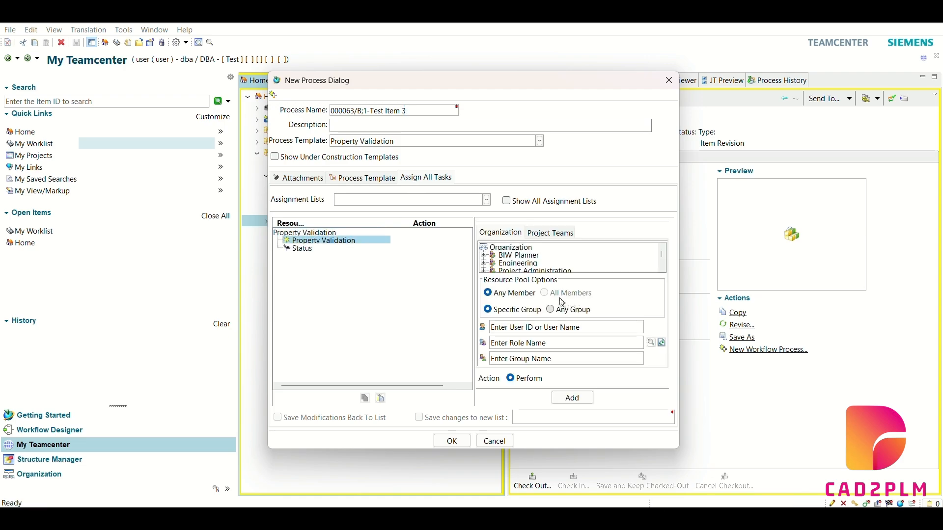
{"action": "left_click", "coordinate": [484, 262]}
{"action": "scroll", "coordinate": [501, 263], "scroll_direction": "down", "scroll_amount": 2}
{"action": "left_click", "coordinate": [530, 261]}
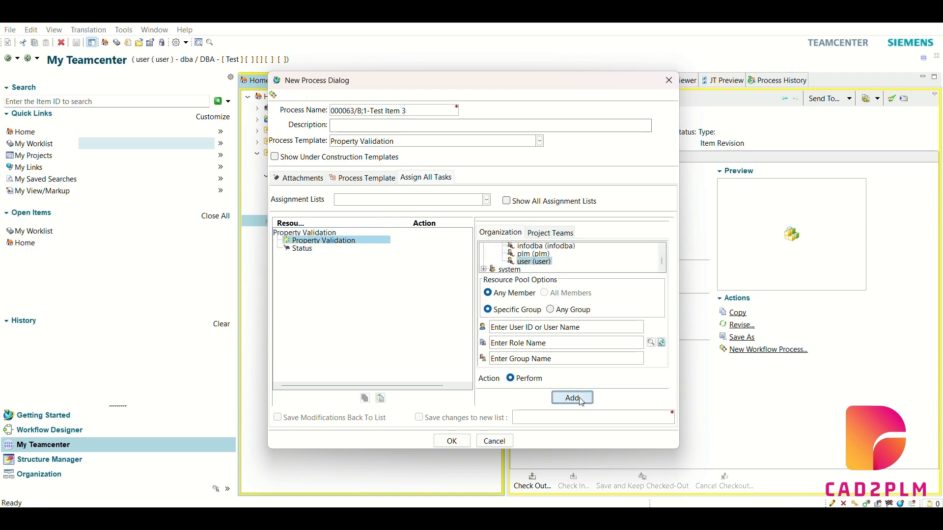